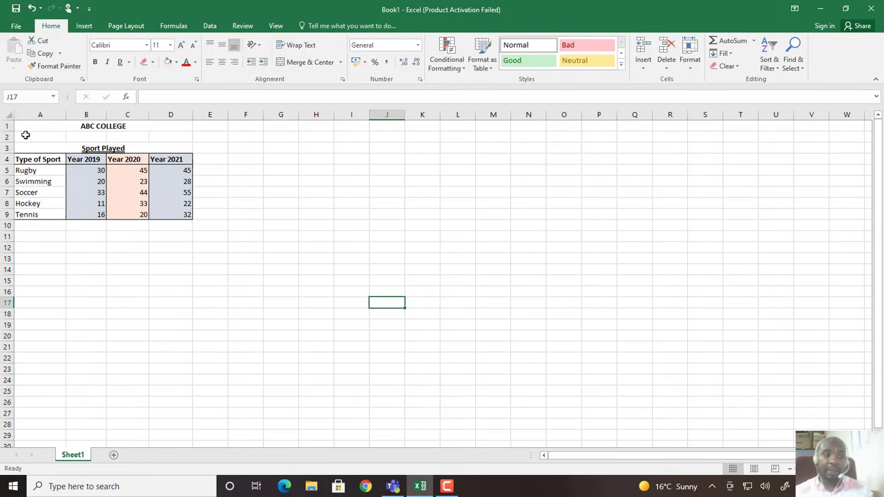
Step: Select cells A4:D9, from the Type of Sport header to the Tennis 2021 count
left_click_drag(24, 135, 172, 259)
left_click(221, 203)
left_click_drag(21, 159, 178, 215)
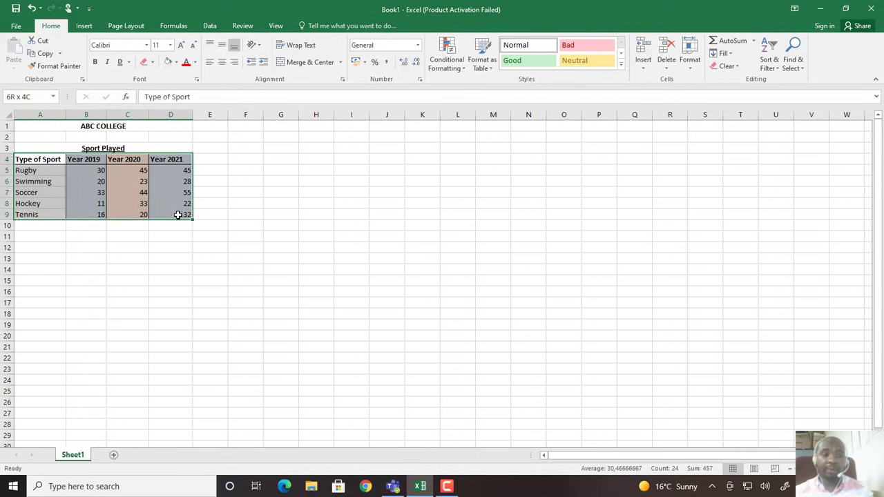
left_click(99, 180)
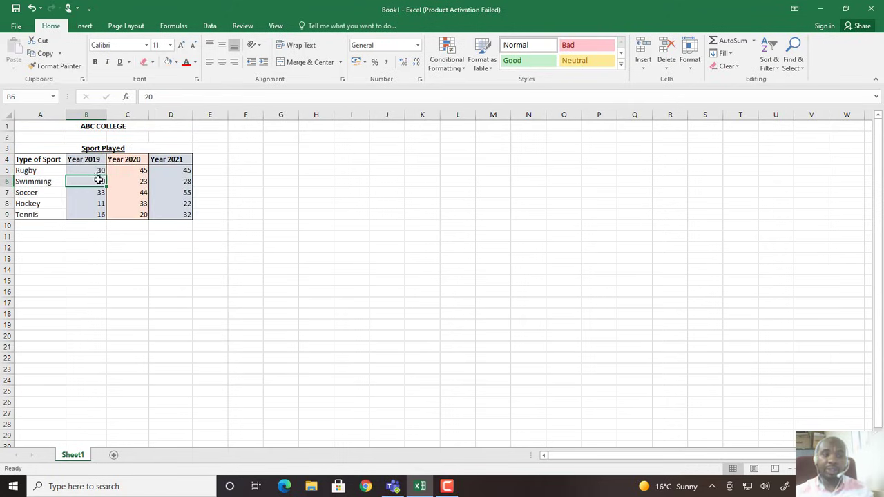
left_click(213, 190)
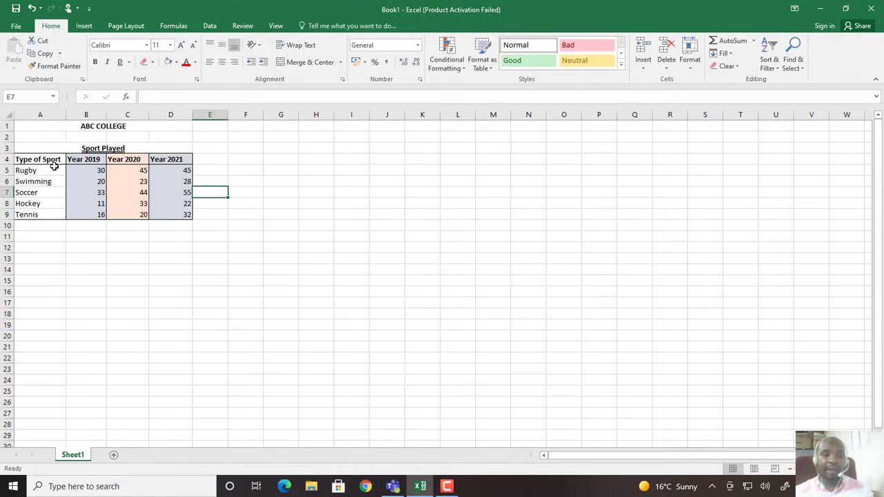
left_click_drag(37, 159, 168, 215)
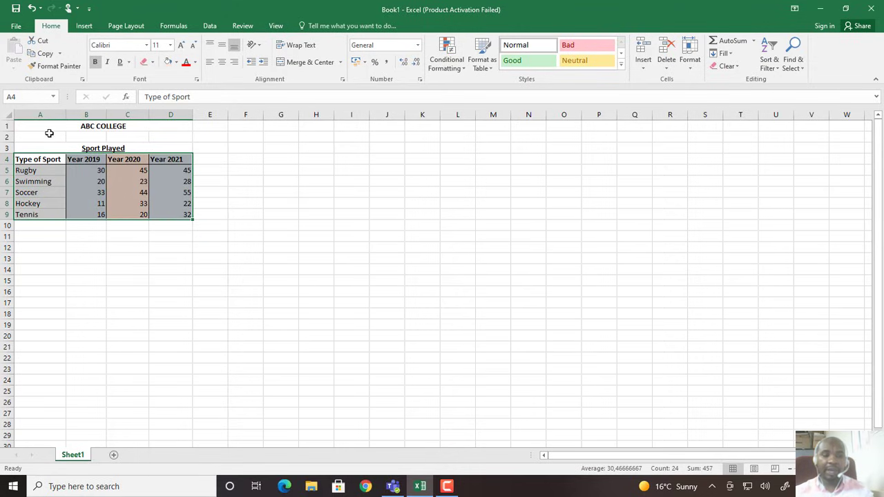
left_click(93, 126)
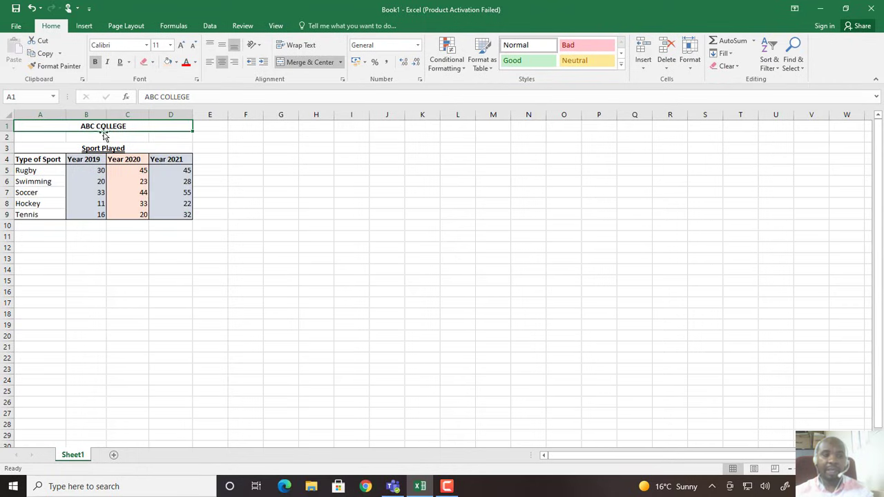
left_click(93, 148)
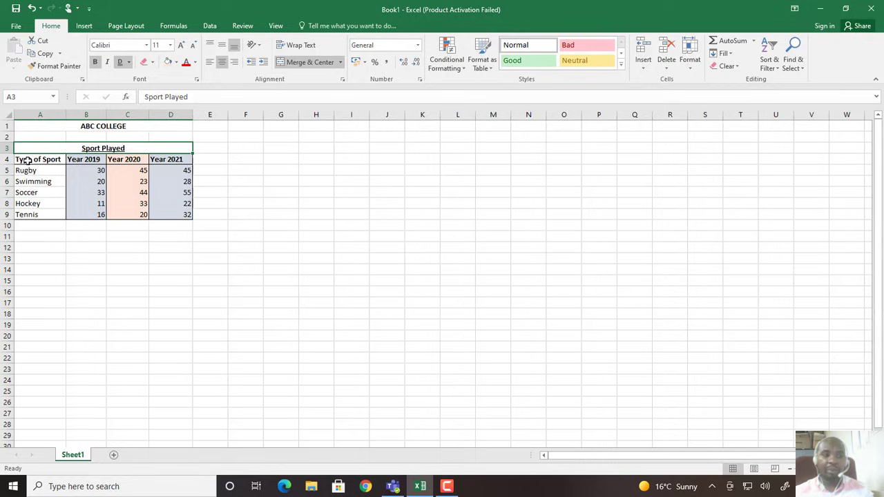
mouse_move(23, 160)
left_mouse_down()
mouse_move(126, 173)
mouse_move(171, 192)
mouse_move(170, 216)
left_mouse_up()
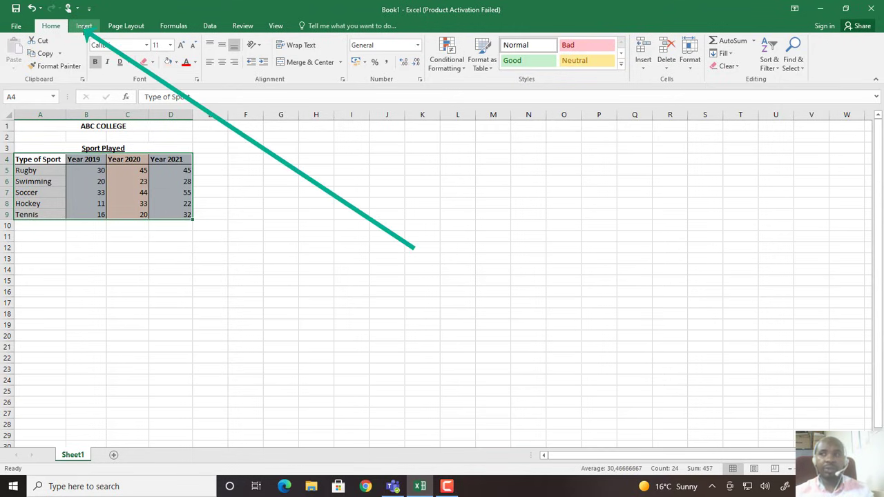
Step: Insert a Clustered Column chart of the selected sports table from the Insert tab
left_click(83, 28)
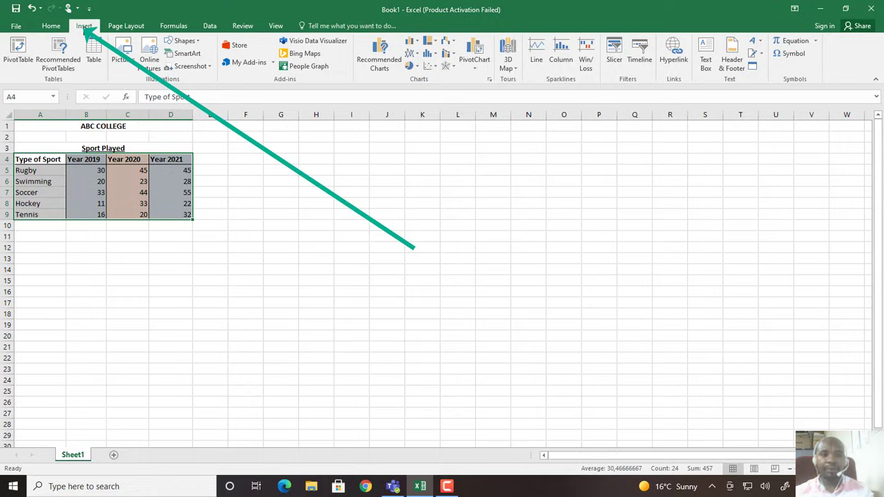
left_click(418, 43)
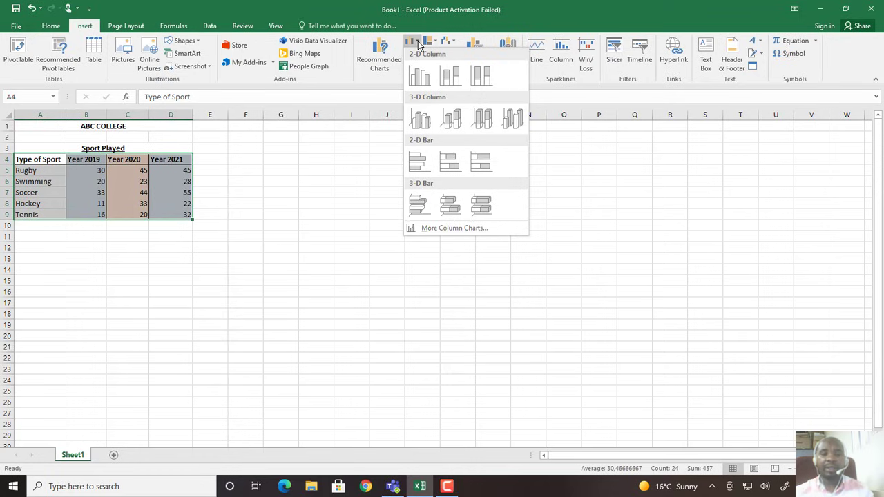
left_click(419, 78)
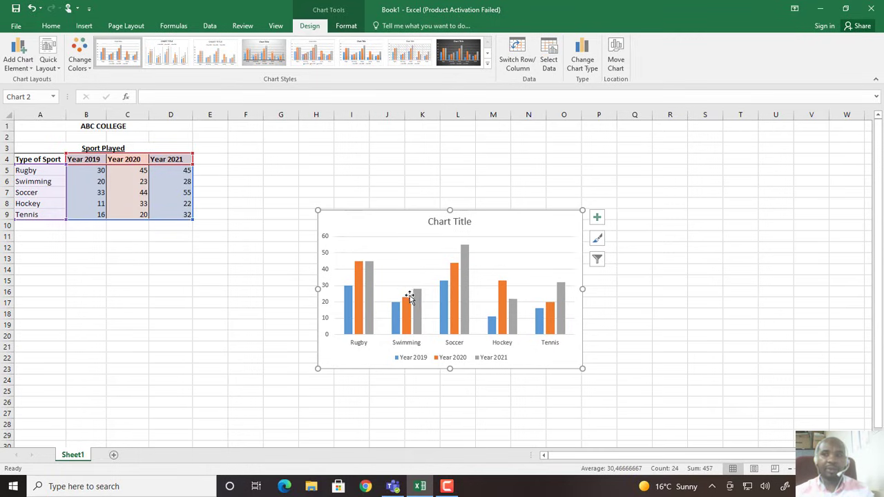
Step: Drag the chart up and left so it sits right beside the sports table
mouse_move(404, 300)
left_click_drag(506, 218, 432, 178)
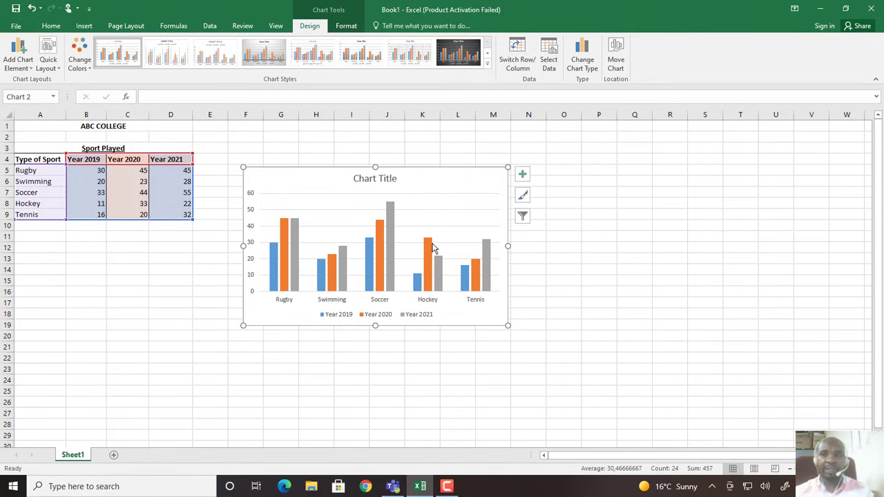
mouse_move(433, 244)
Step: Replace the chart title with 'ABC COLLEGE' and 'Sport played' on a second line
left_click(395, 178)
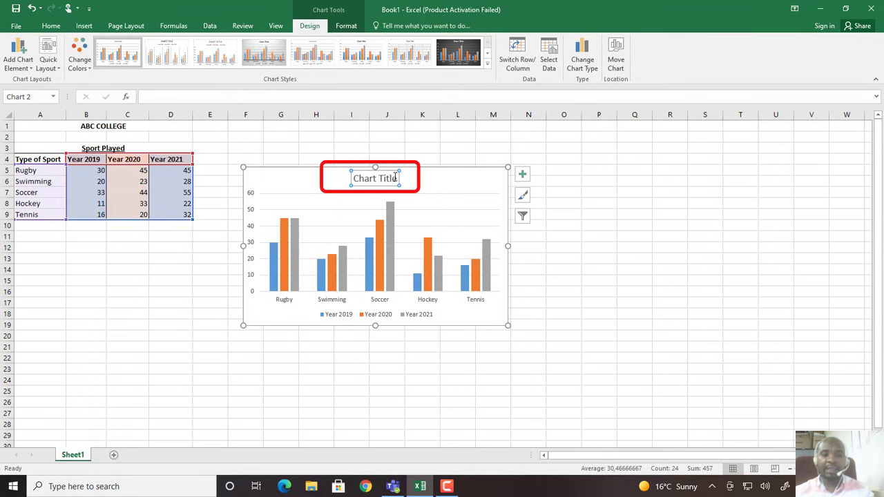
left_click_drag(398, 178, 359, 180)
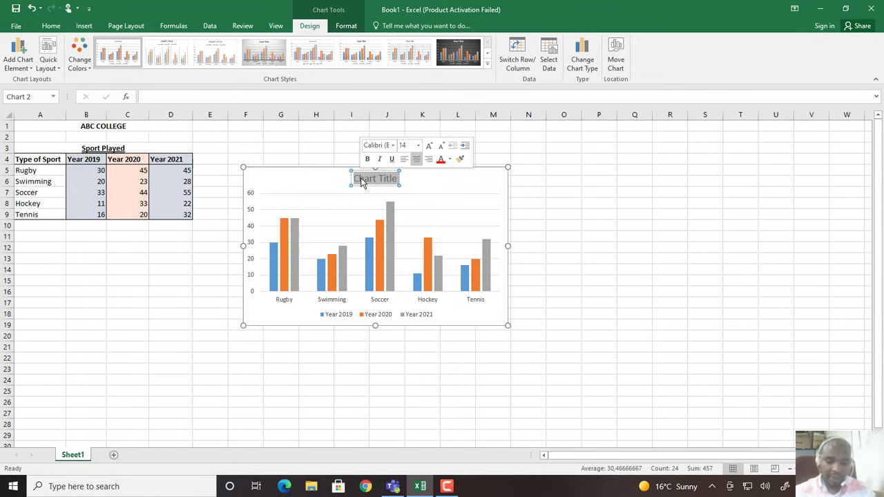
type("ABC")
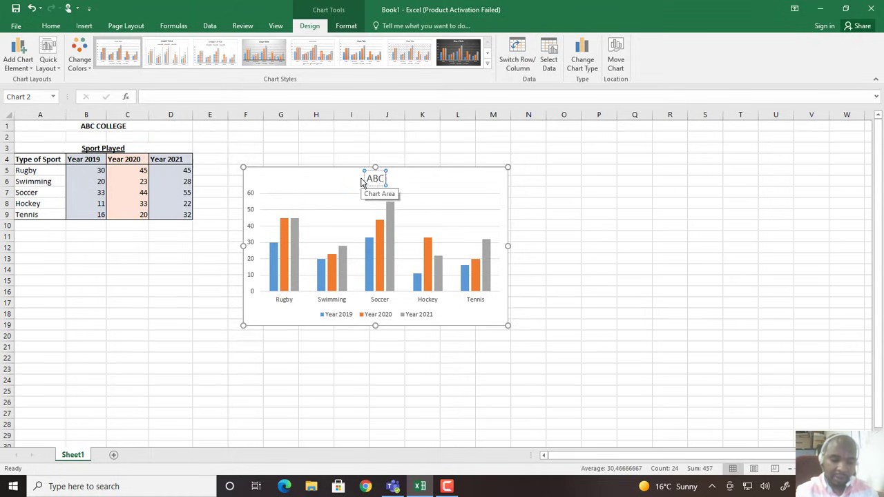
type(" COLLEGE")
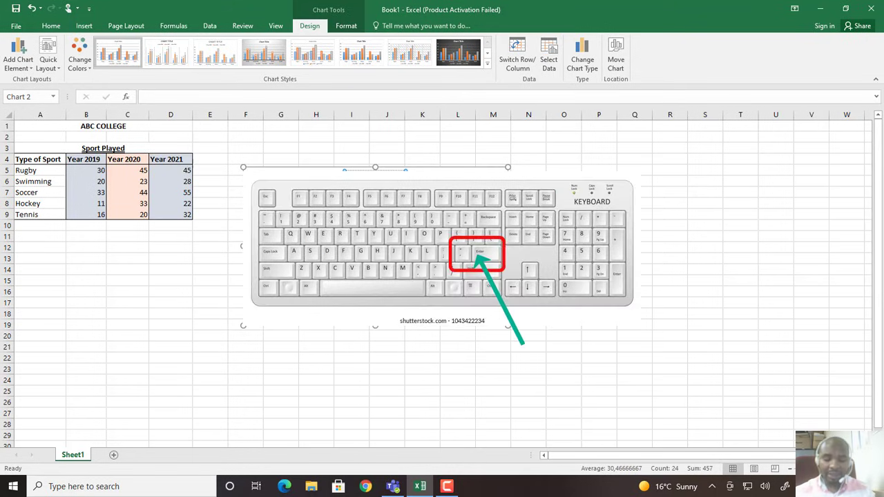
key("Return")
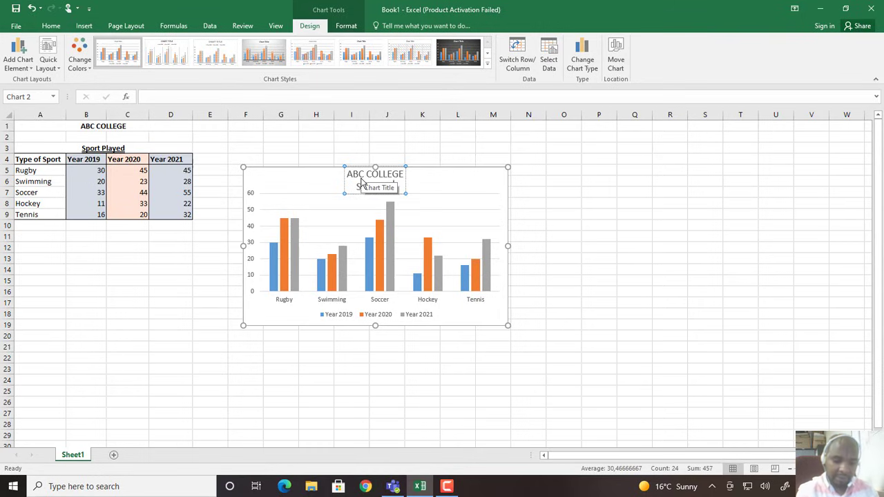
type("Sport played")
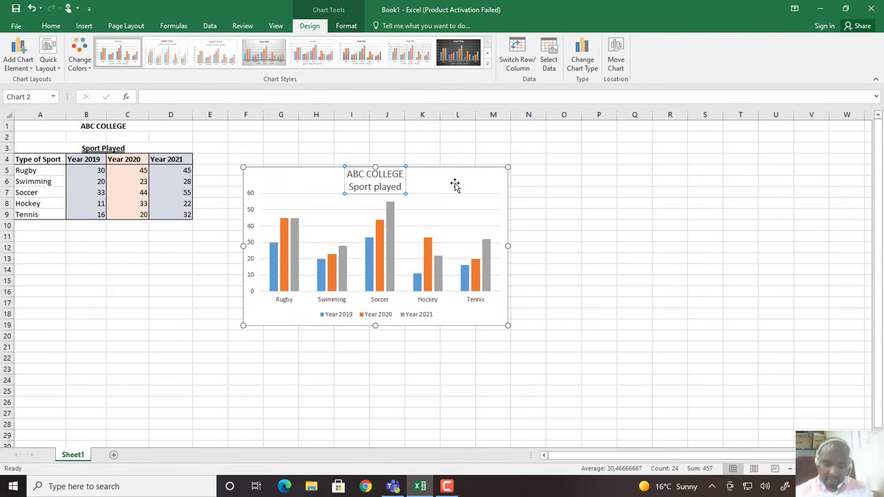
left_click(469, 181)
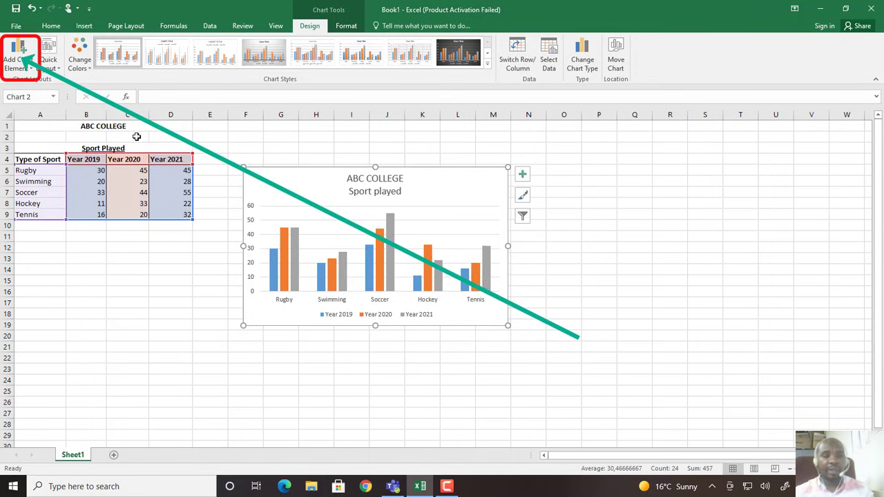
Step: Add a primary vertical axis title reading 'Number of Students'
left_click(29, 69)
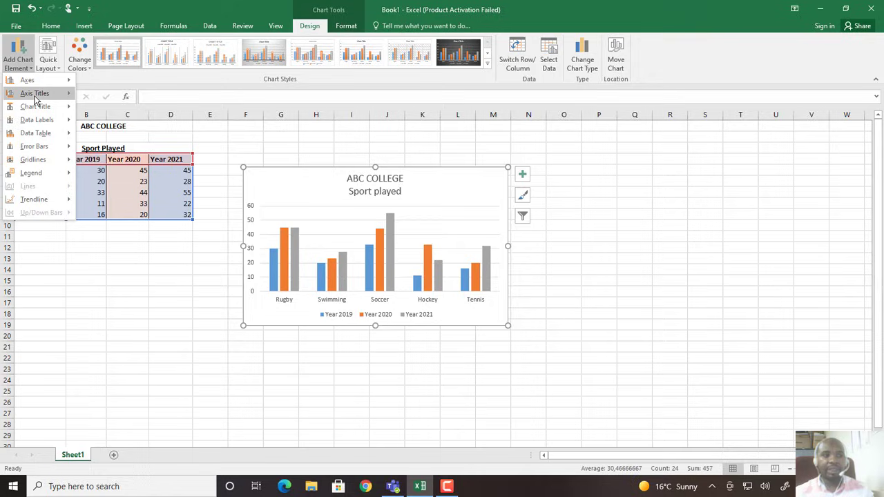
mouse_move(20, 95)
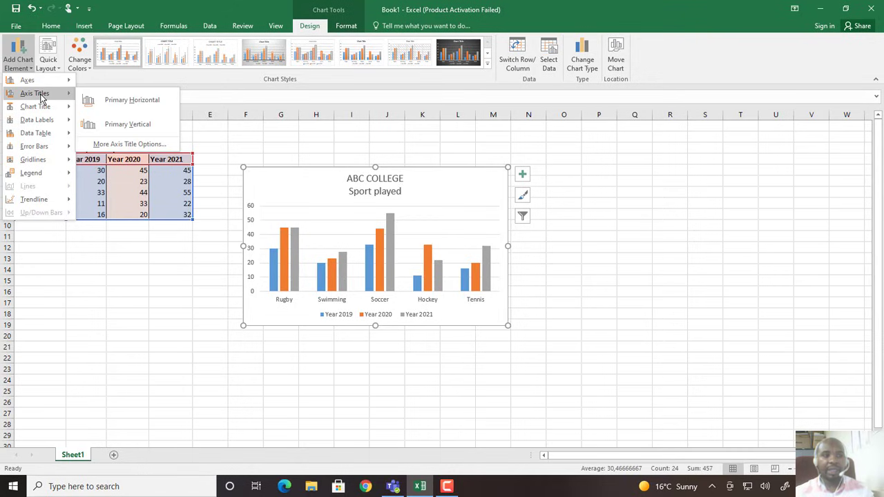
left_click(117, 126)
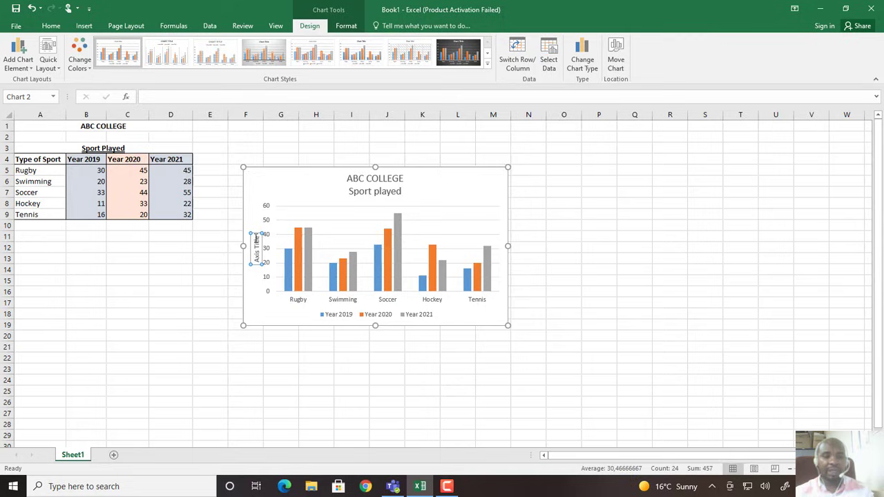
triple_click(256, 247)
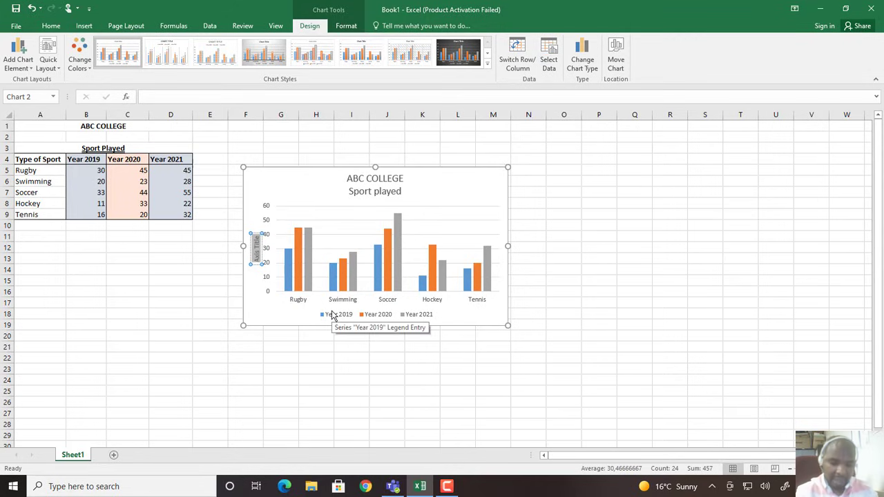
type("Number of")
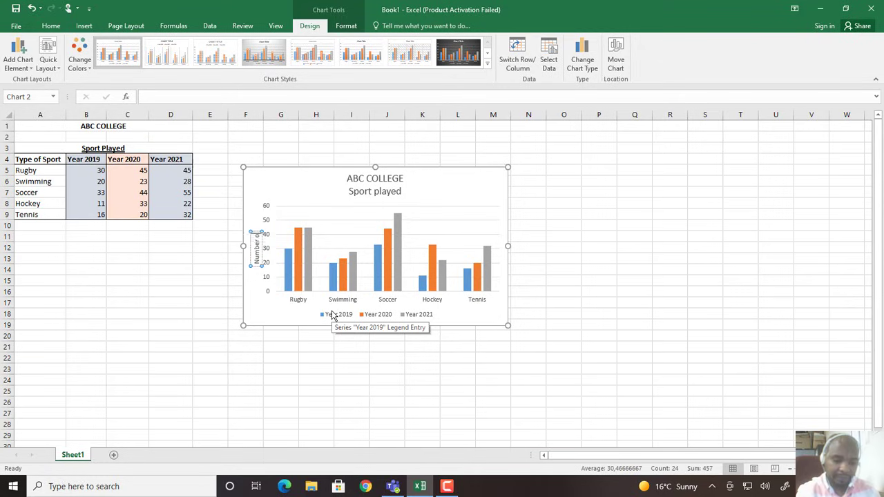
type(" Students")
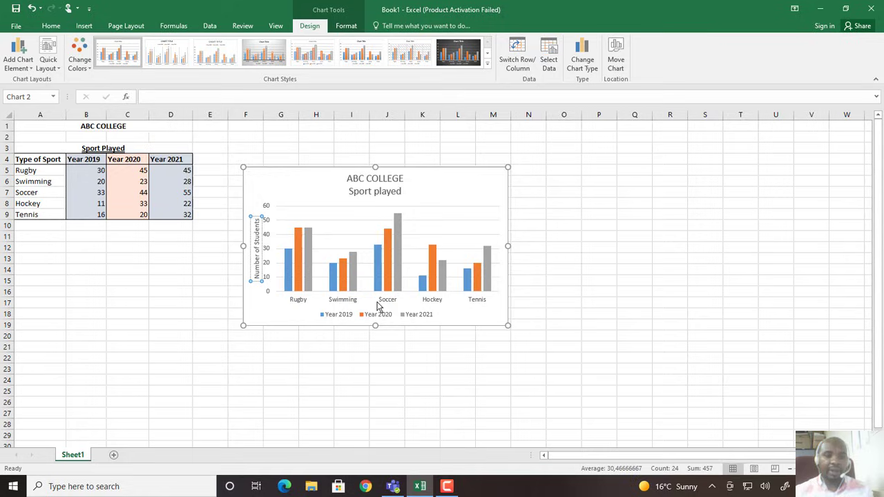
left_click(297, 307)
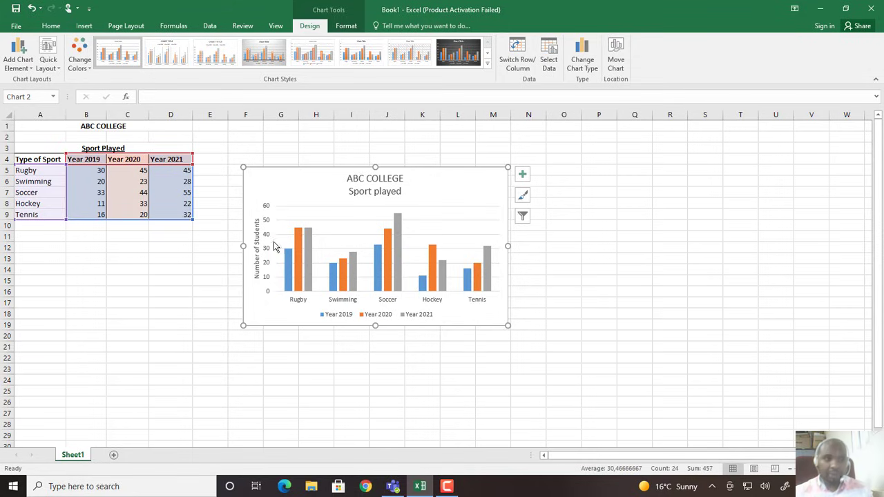
Step: Add a primary horizontal axis title and type 'Type of Sport' as its text
left_click(24, 70)
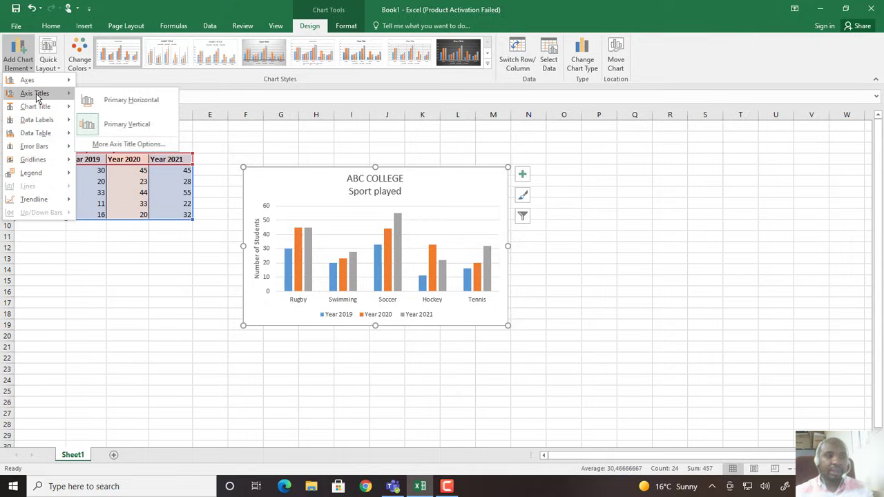
left_click(130, 102)
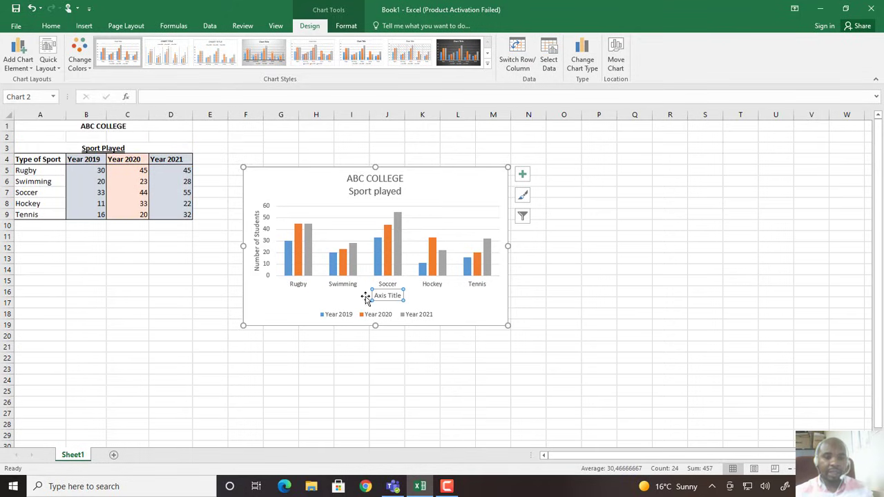
left_click_drag(401, 296, 373, 295)
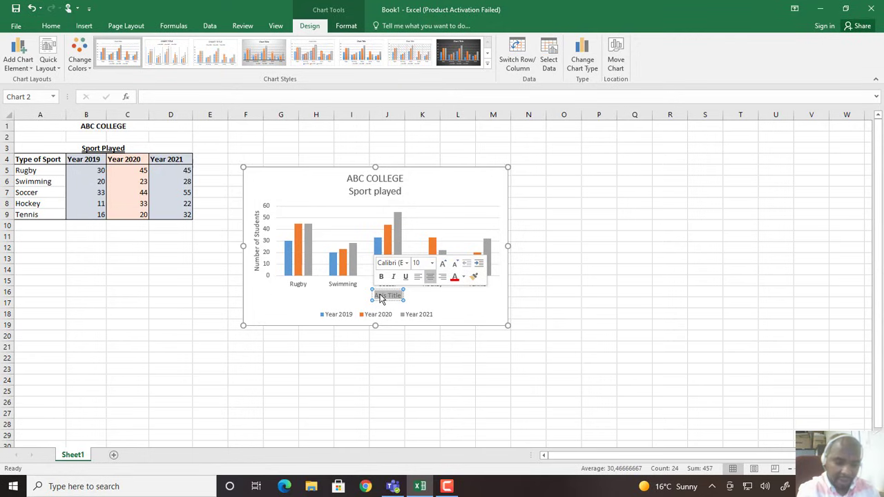
type("Type")
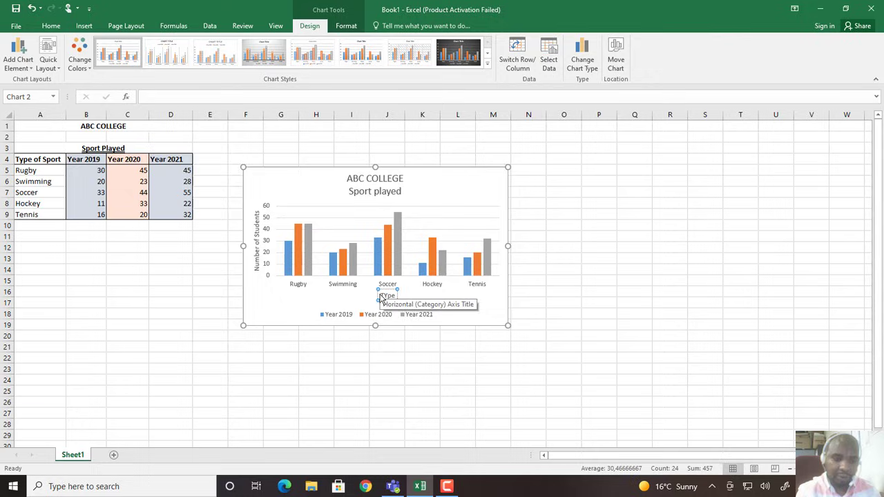
key("BackSpace")
key("BackSpace")
key("BackSpace")
type("ype od")
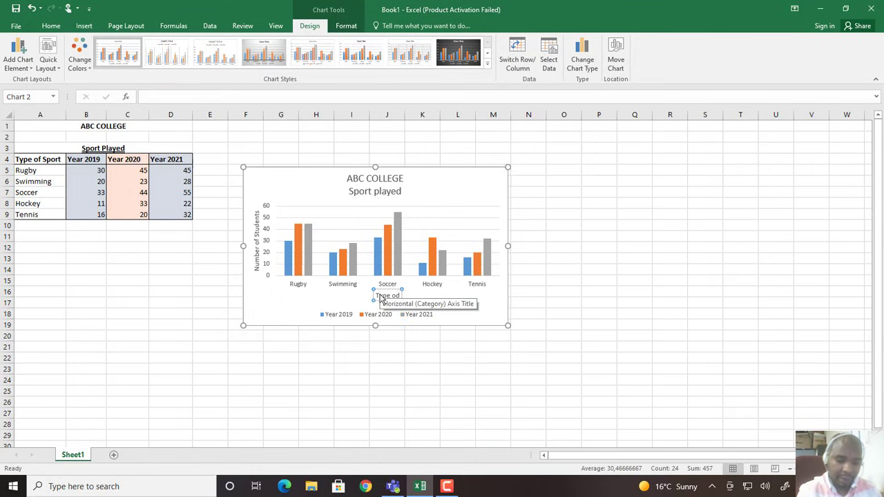
key("BackSpace")
type("f Sport")
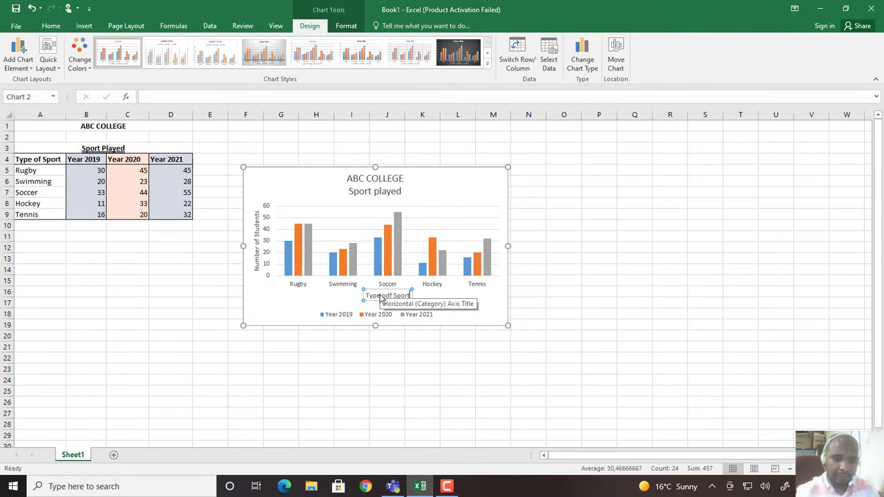
Step: Move the chart onto a new chart sheet named Chart1
left_click(299, 317)
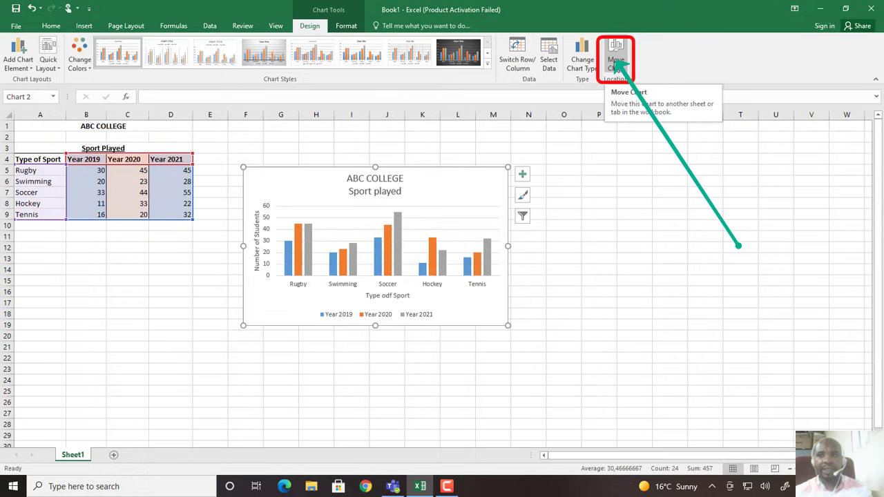
left_click(614, 64)
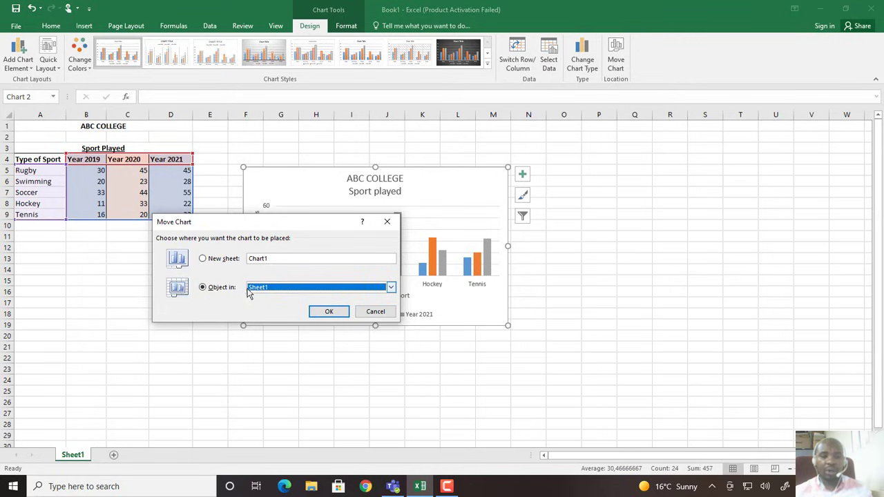
left_click(203, 260)
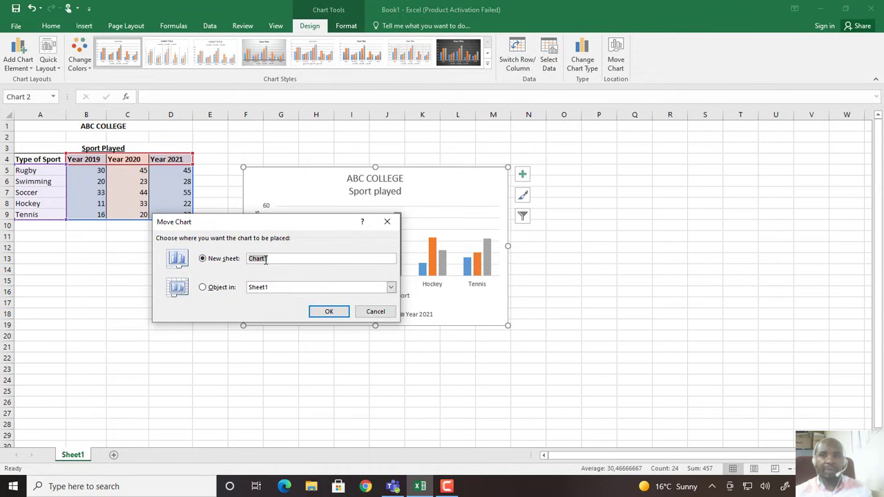
left_click(326, 311)
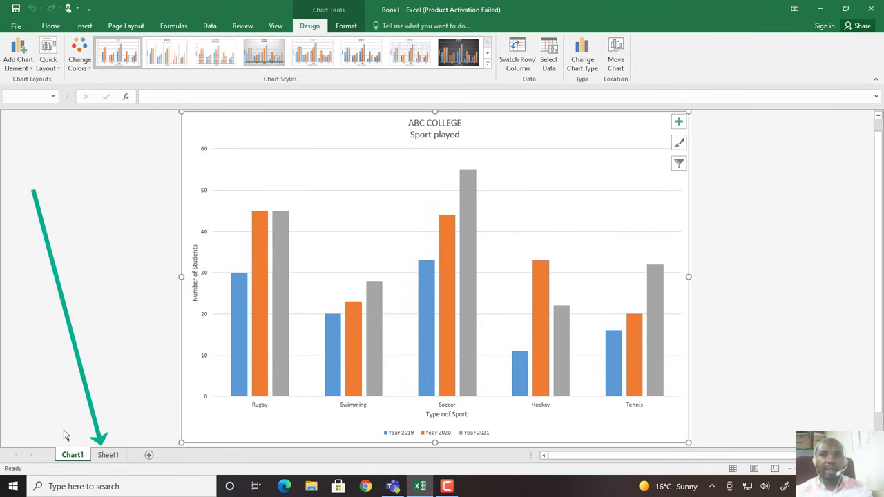
left_click(107, 456)
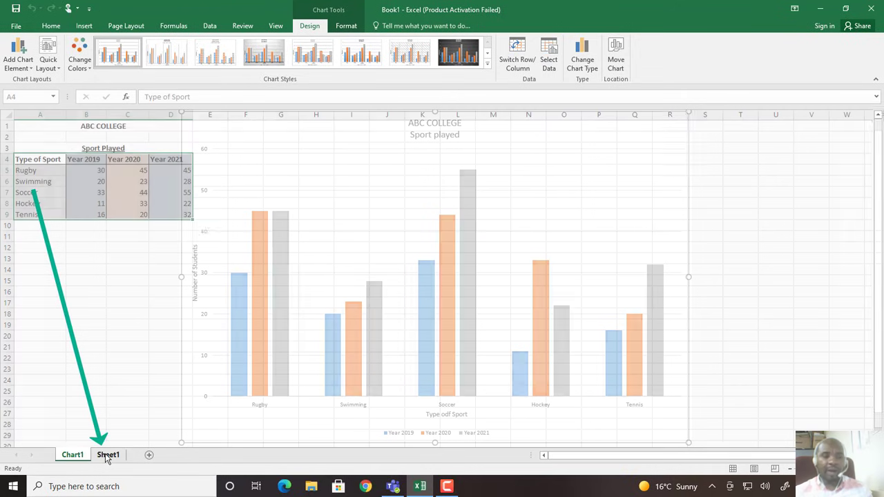
left_click(277, 288)
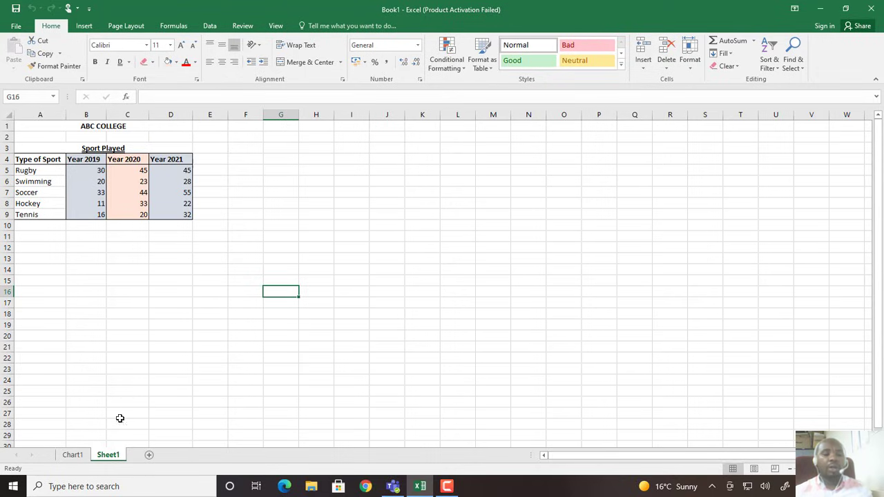
left_click(73, 455)
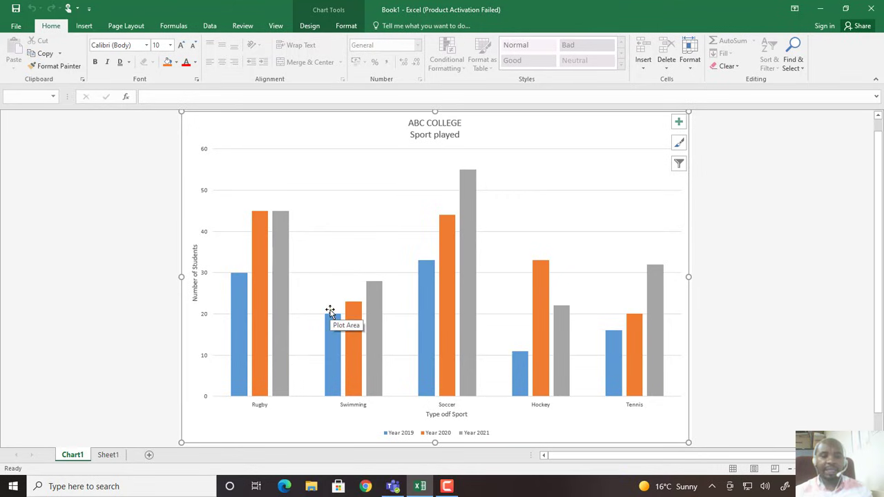
left_click(105, 458)
left_click(127, 245)
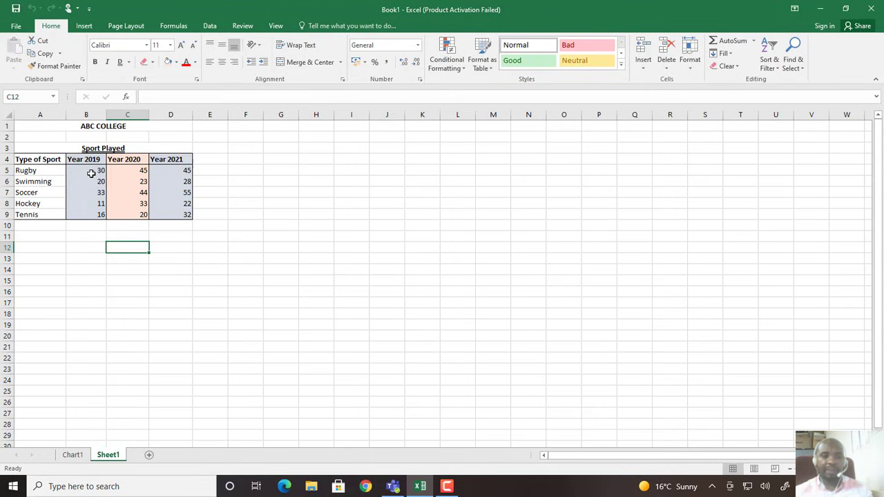
left_click_drag(90, 174, 178, 215)
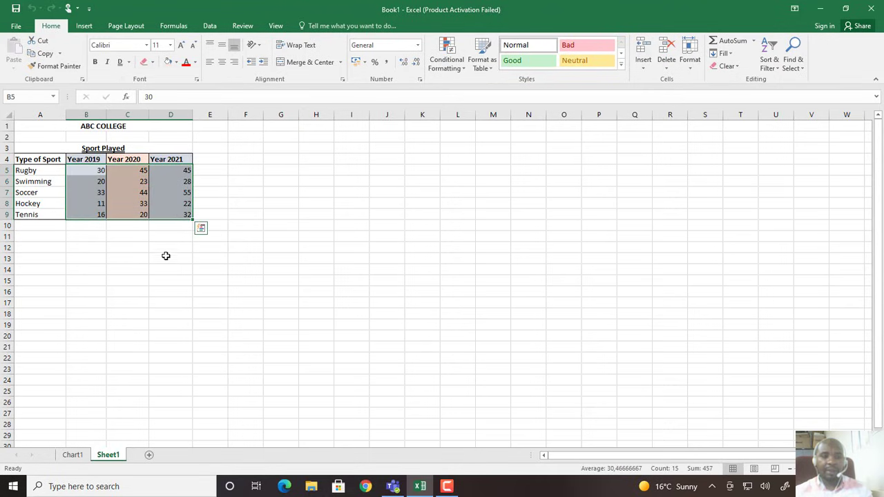
left_click(172, 263)
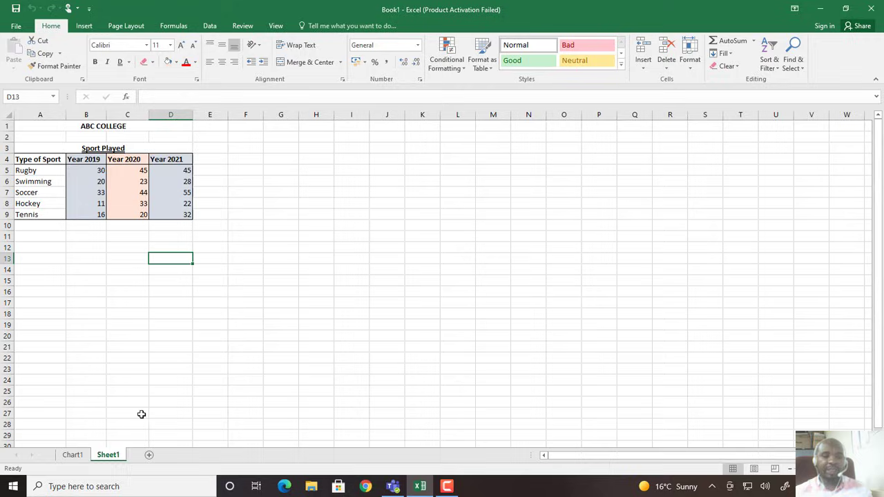
left_click(74, 458)
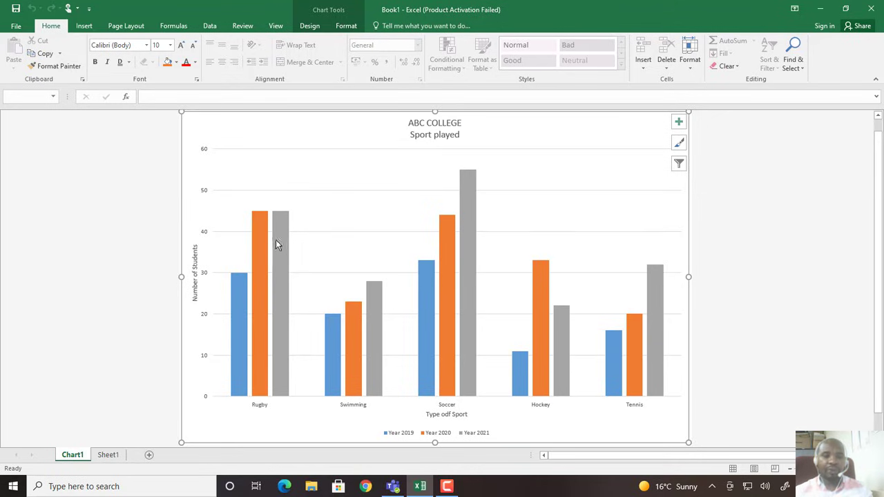
left_click(241, 289)
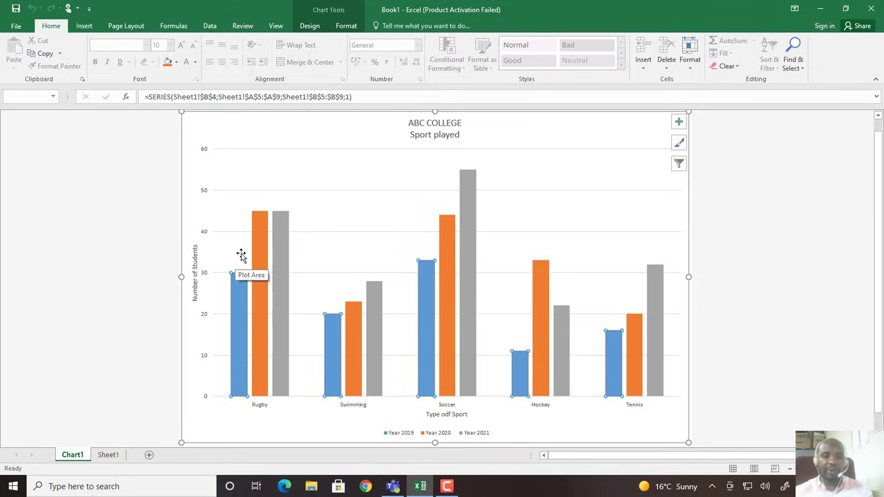
left_click(337, 232)
left_click(270, 134)
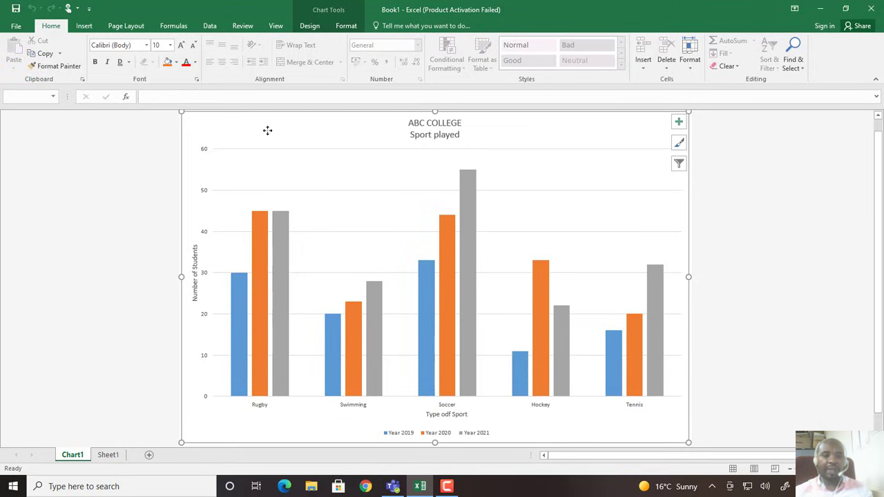
Step: Turn on data labels so each column shows its enrolment value above the bar
left_click(678, 123)
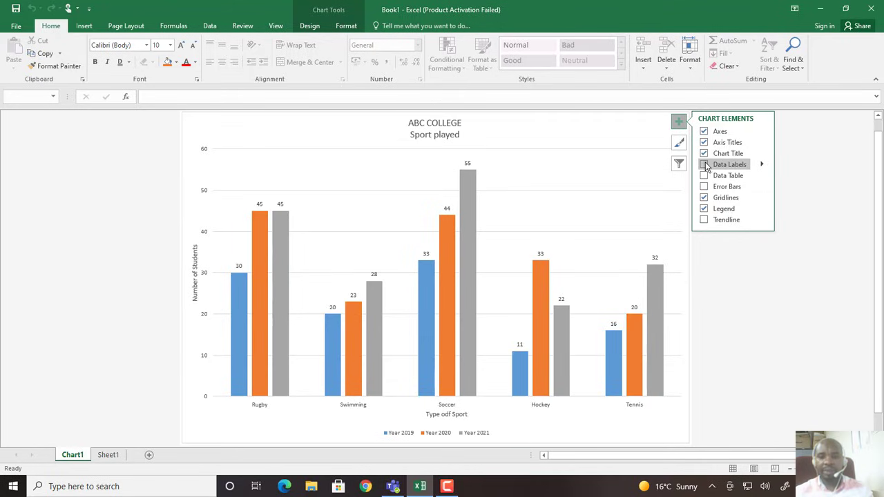
left_click(704, 165)
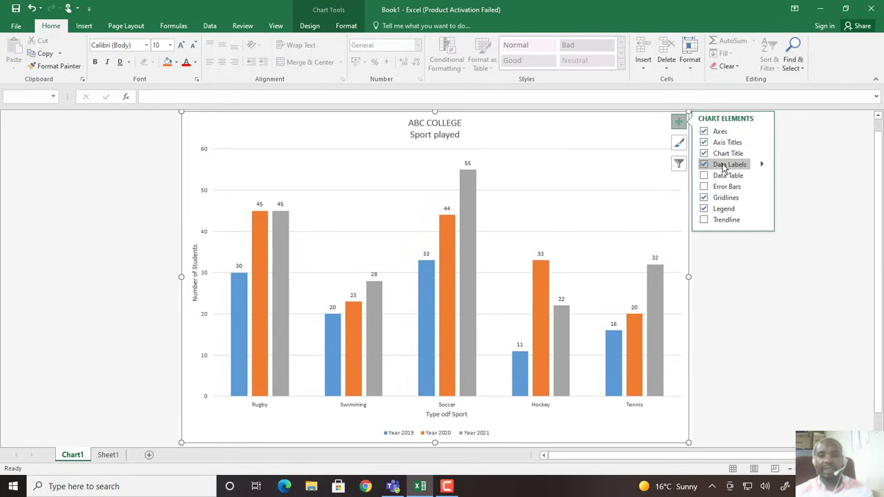
left_click(762, 166)
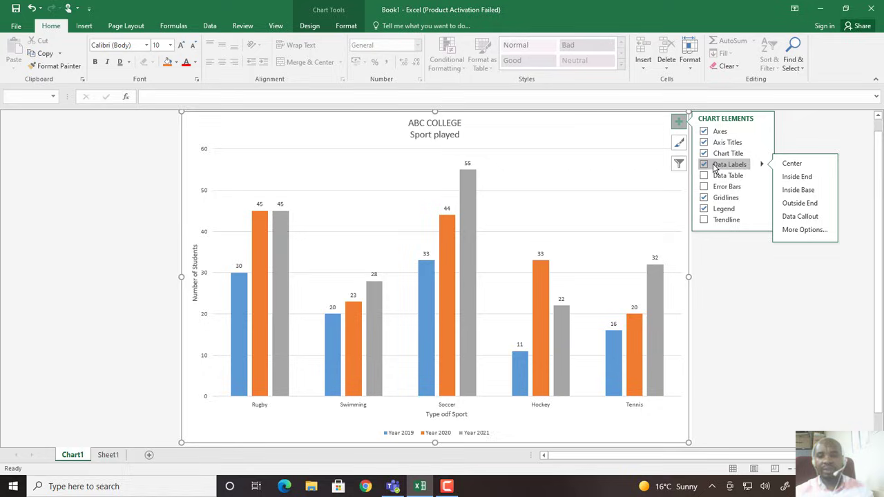
left_click(514, 191)
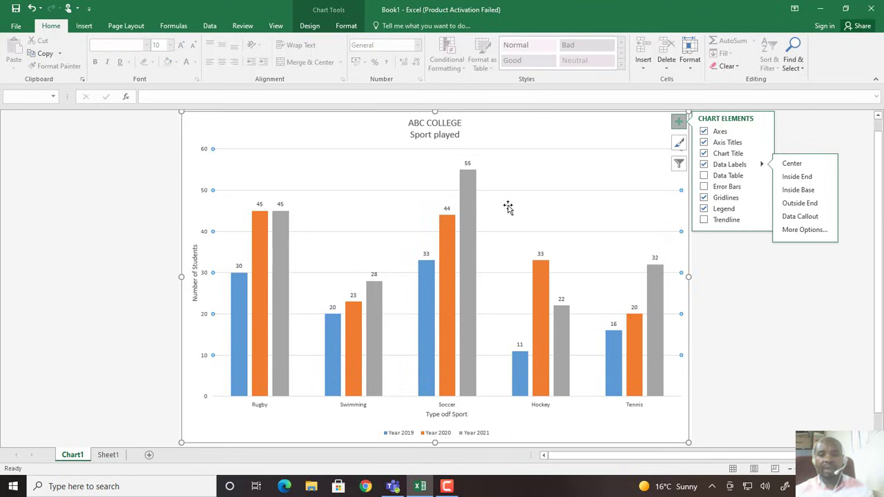
left_click(719, 268)
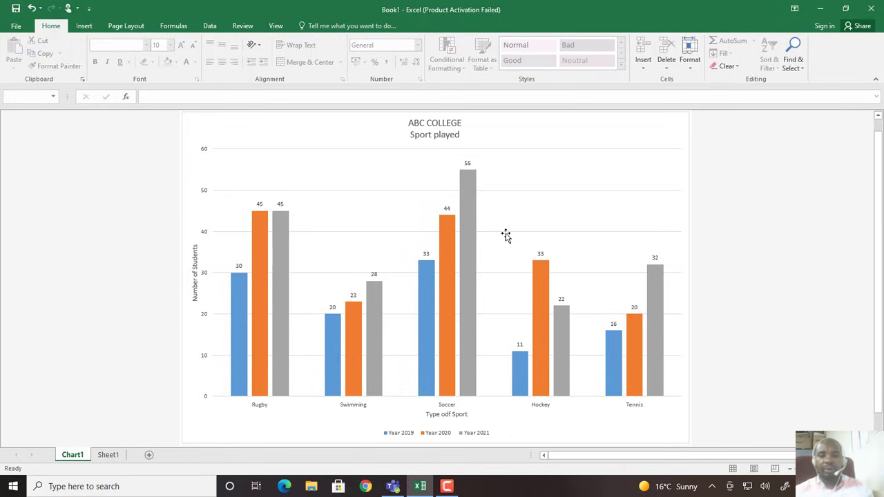